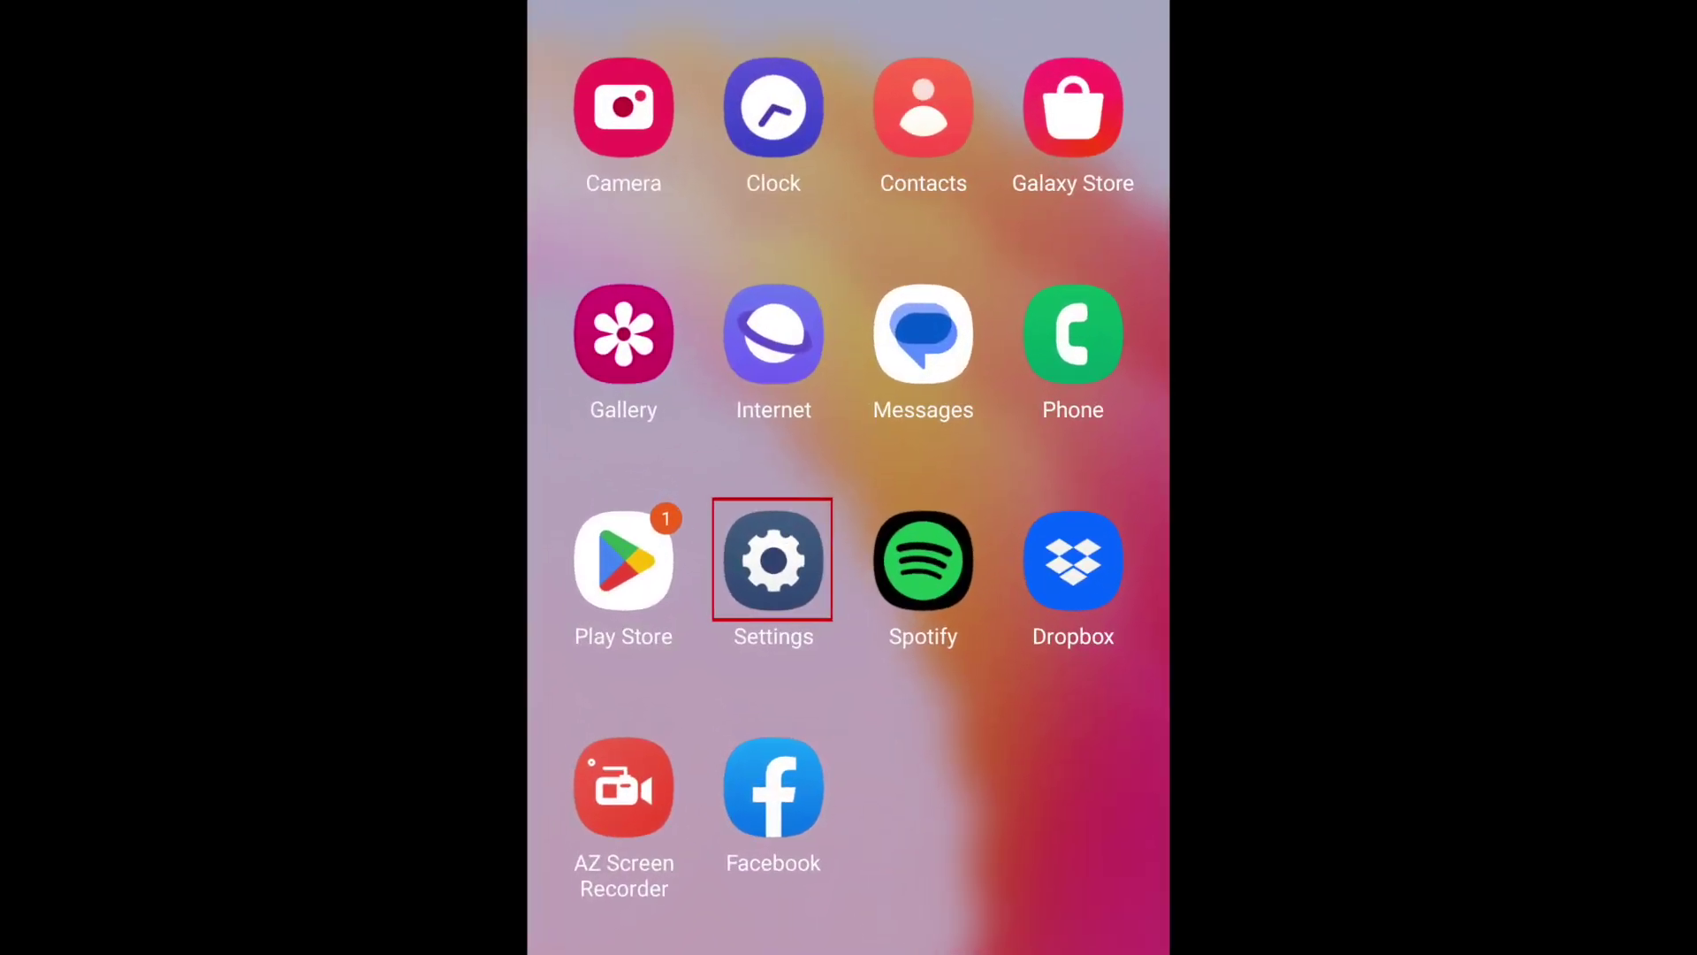
{"action": "scroll", "coordinate": [848, 477], "scroll_direction": "down", "scroll_amount": 5}
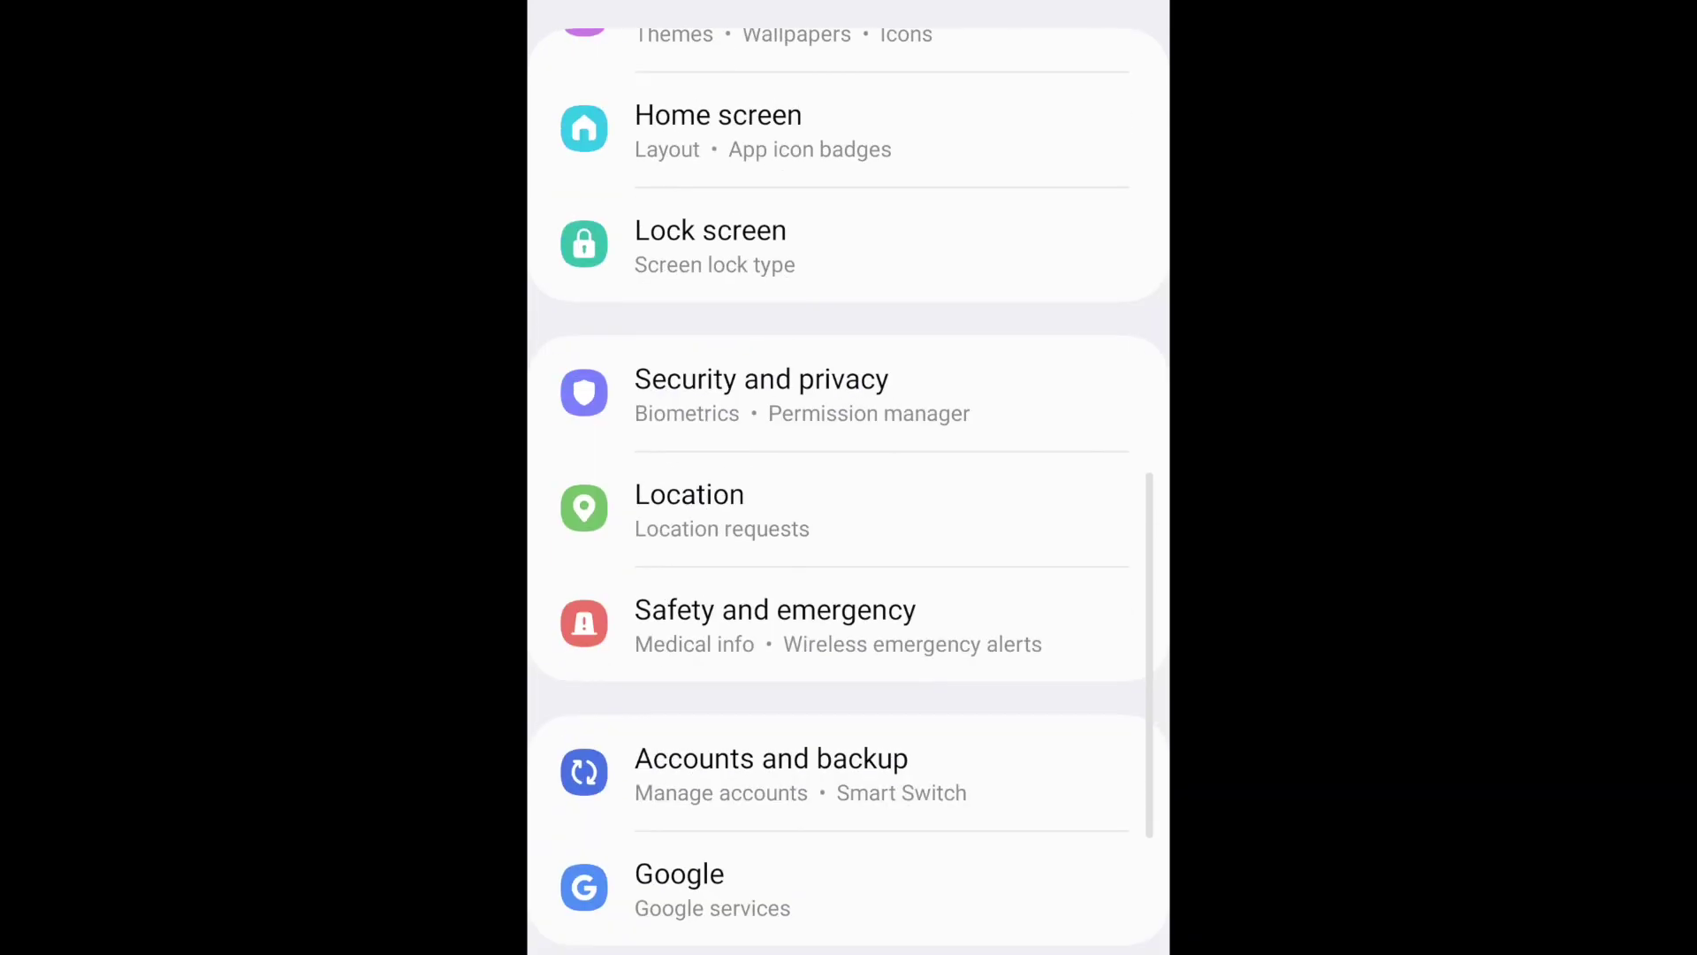
{"action": "scroll", "coordinate": [850, 477], "scroll_direction": "down", "scroll_amount": 3}
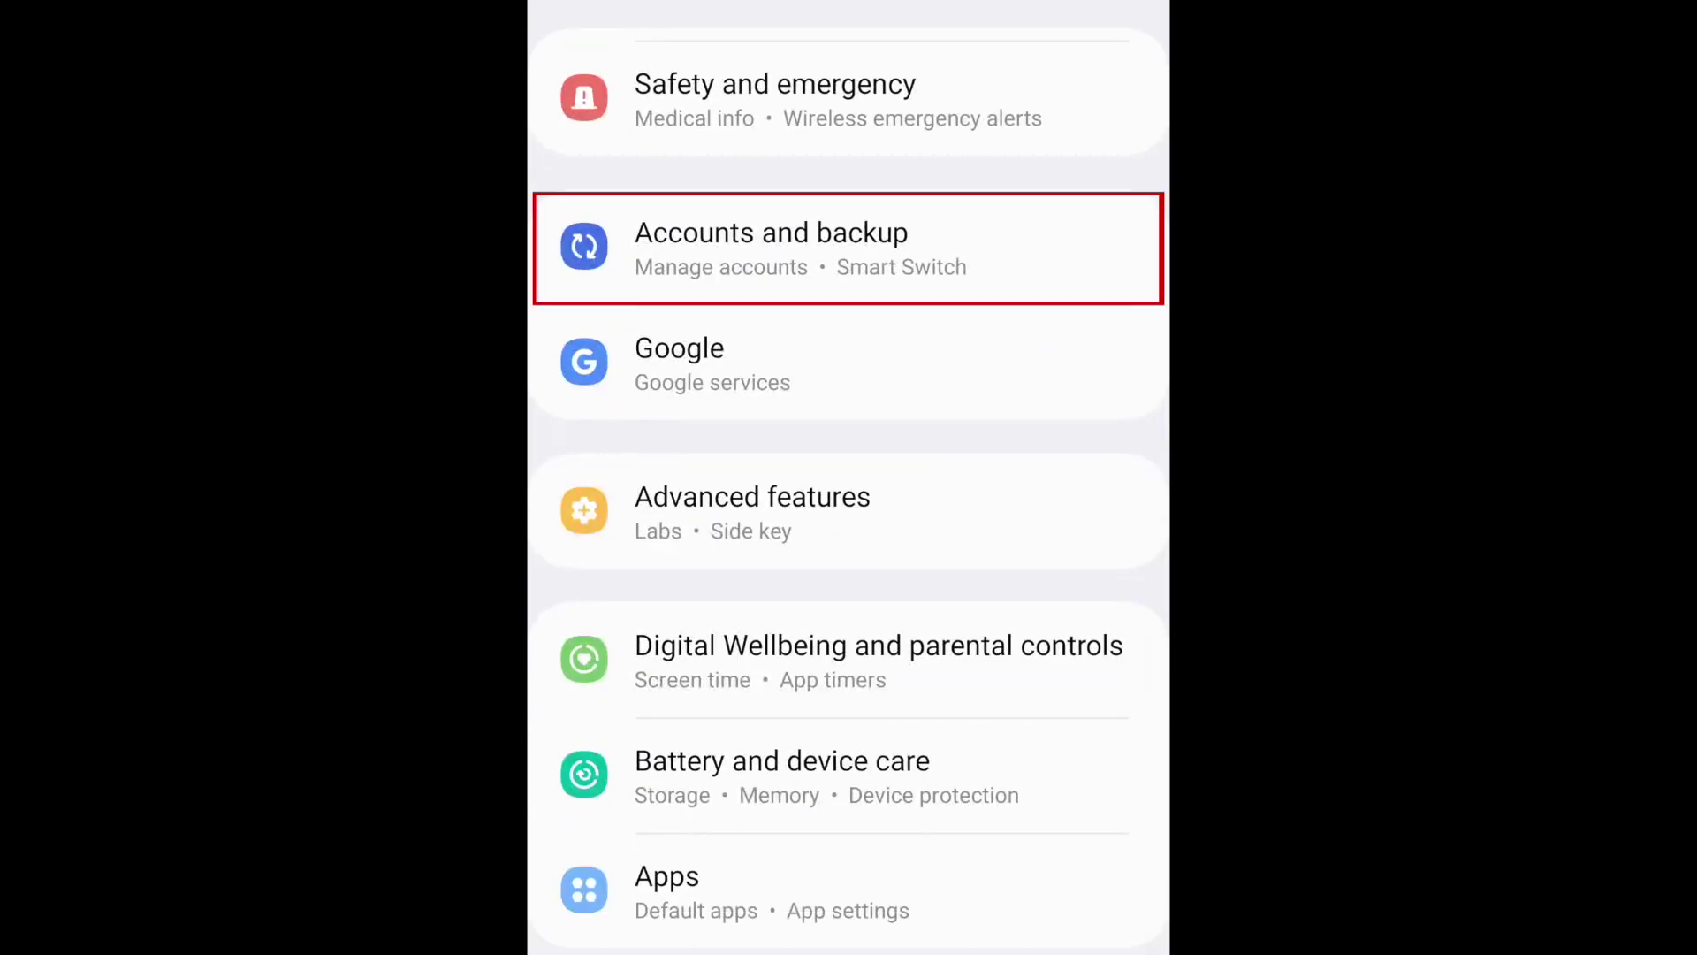
Step: Go to Accounts and backup and show the Manage accounts list with the Google account
{"action": "left_click", "coordinate": [848, 249]}
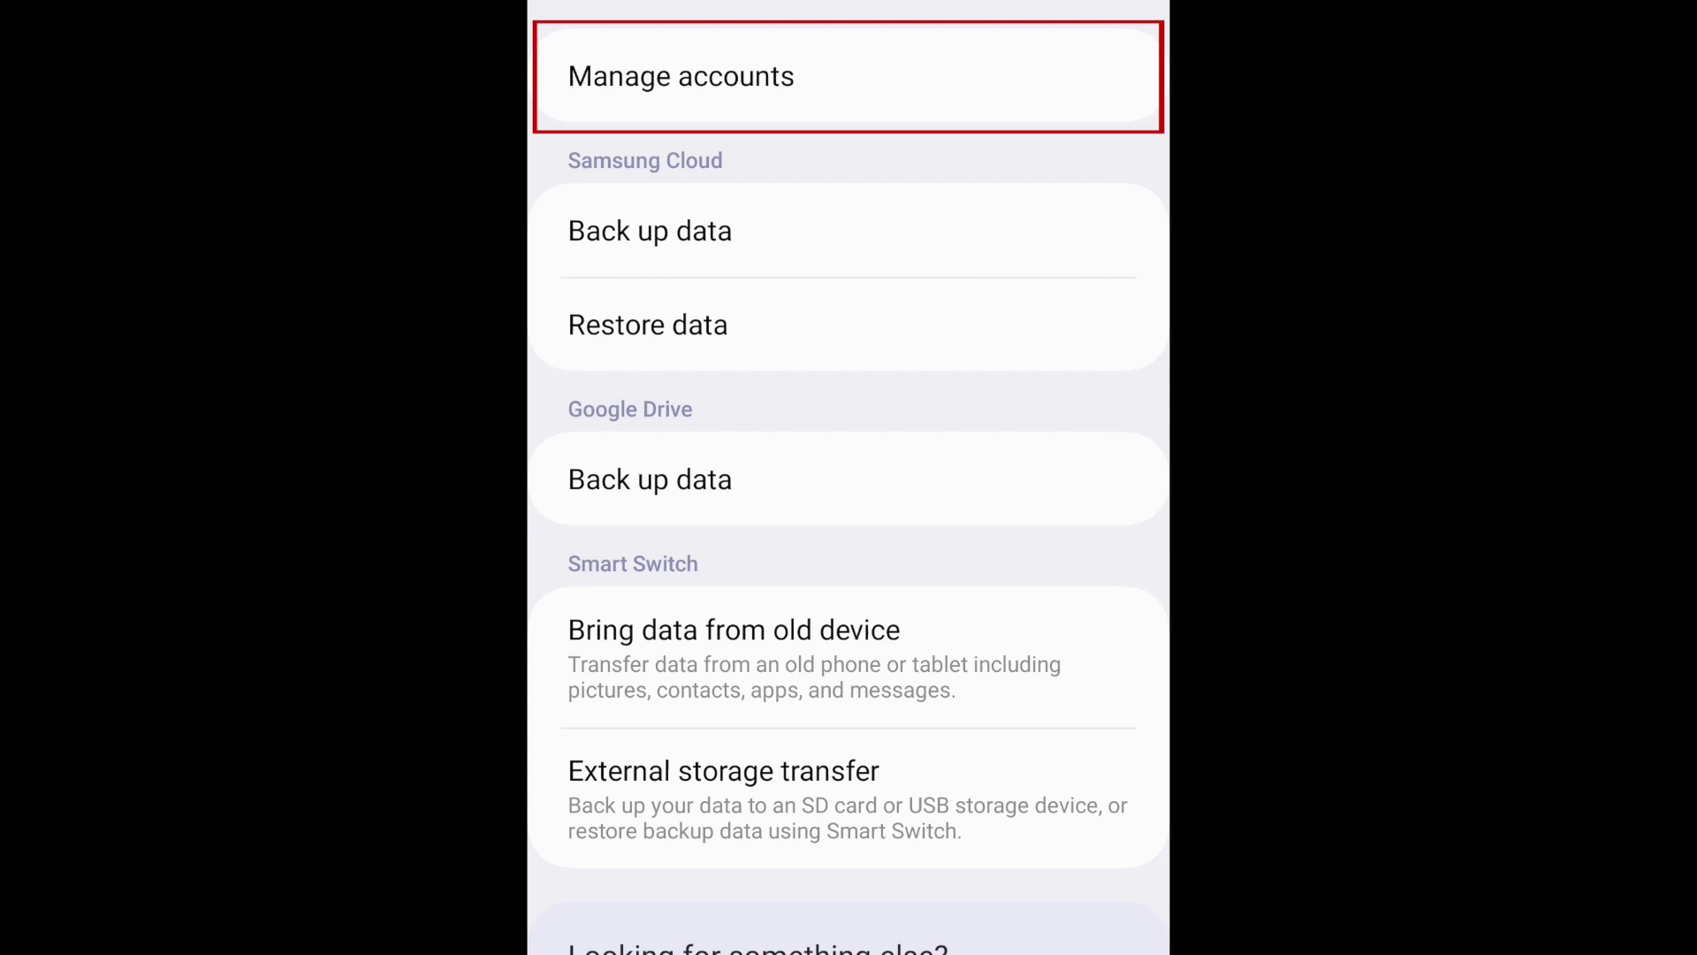
{"action": "left_click", "coordinate": [849, 75]}
{"action": "scroll", "coordinate": [849, 265], "scroll_direction": "down", "scroll_amount": 1}
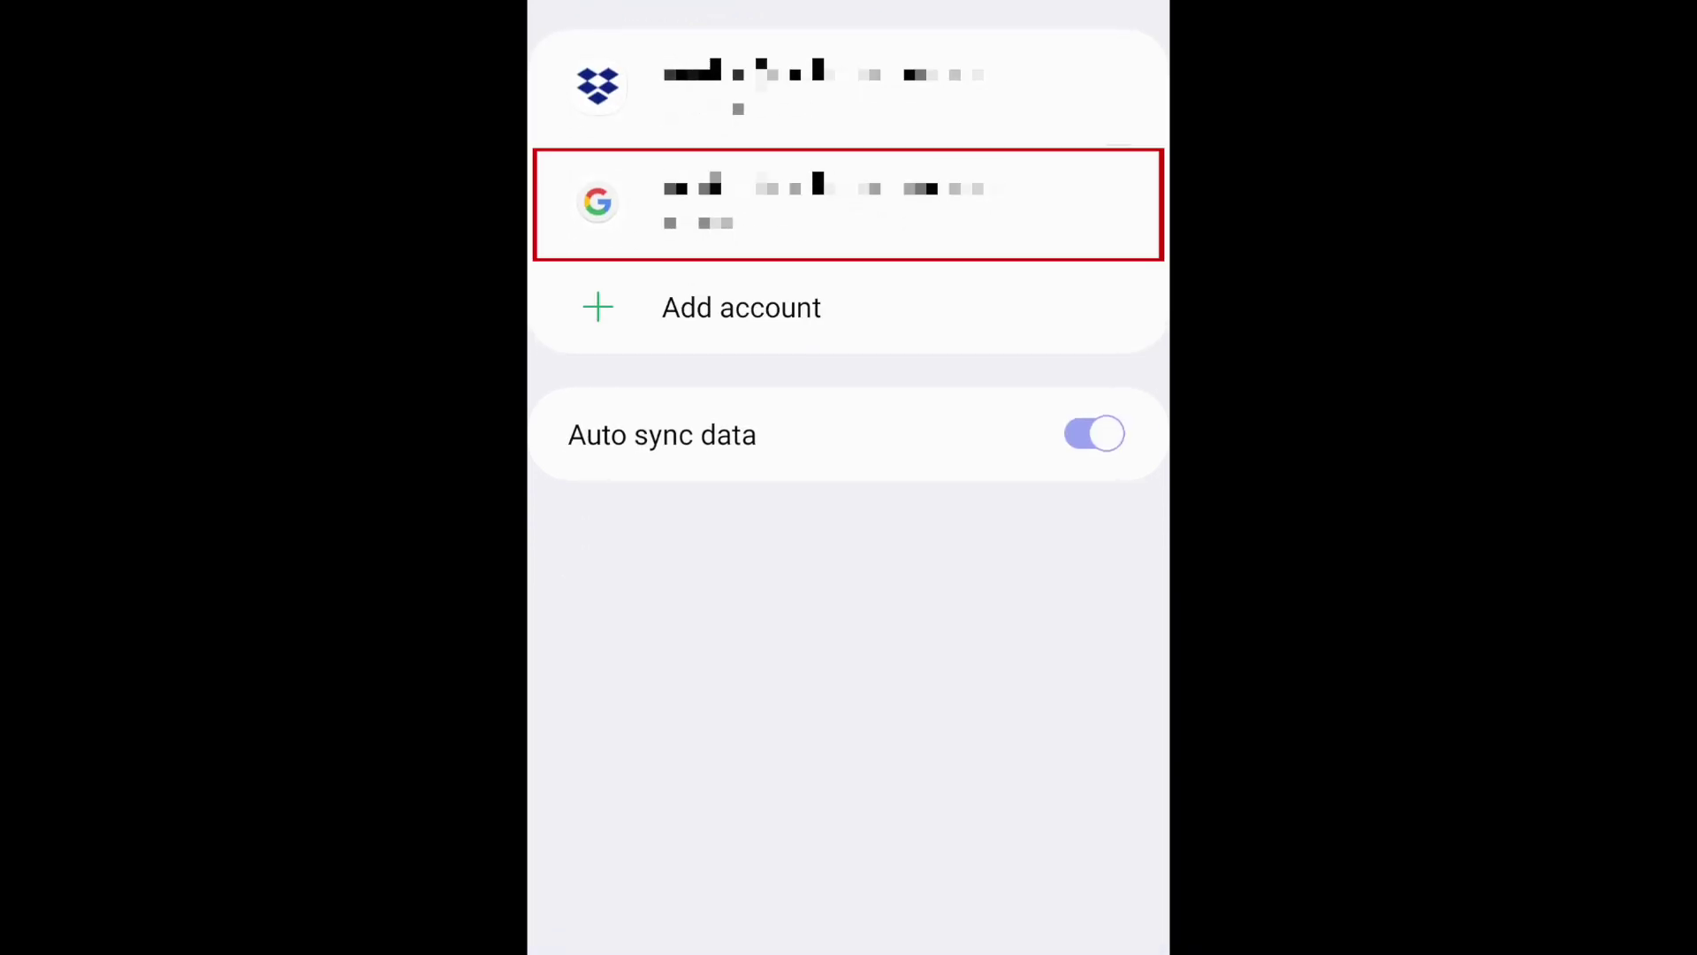
Step: Select the Google account in the list and choose Remove account
{"action": "left_click", "coordinate": [849, 203]}
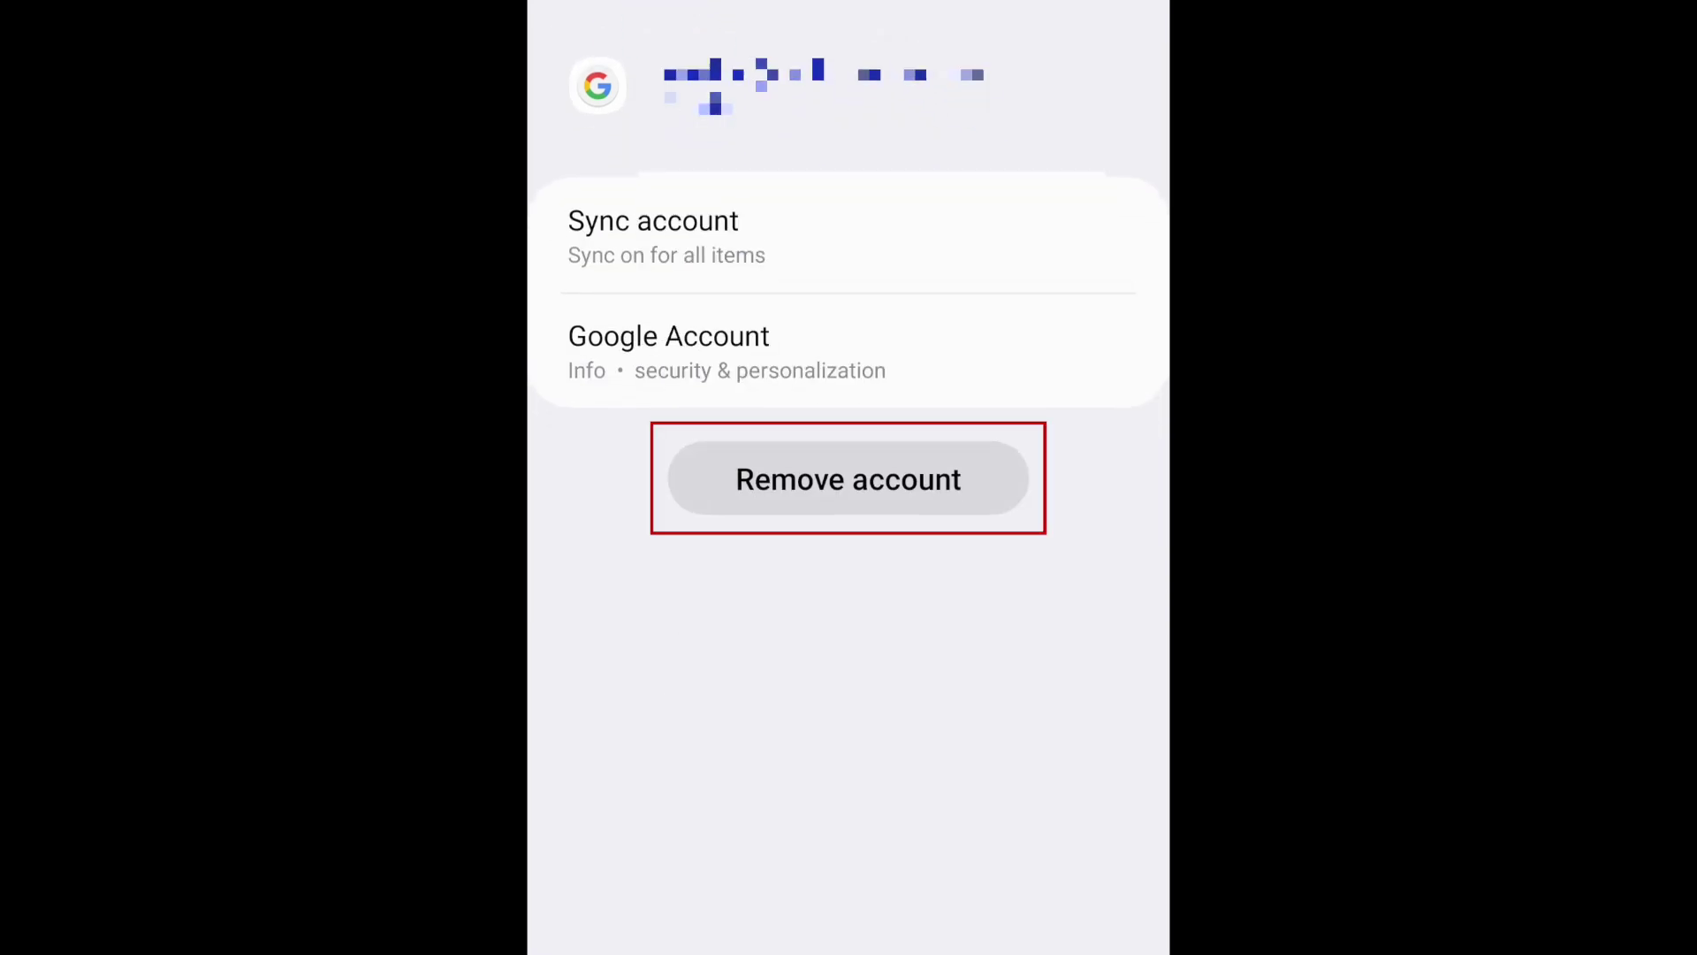
{"action": "left_click", "coordinate": [849, 479]}
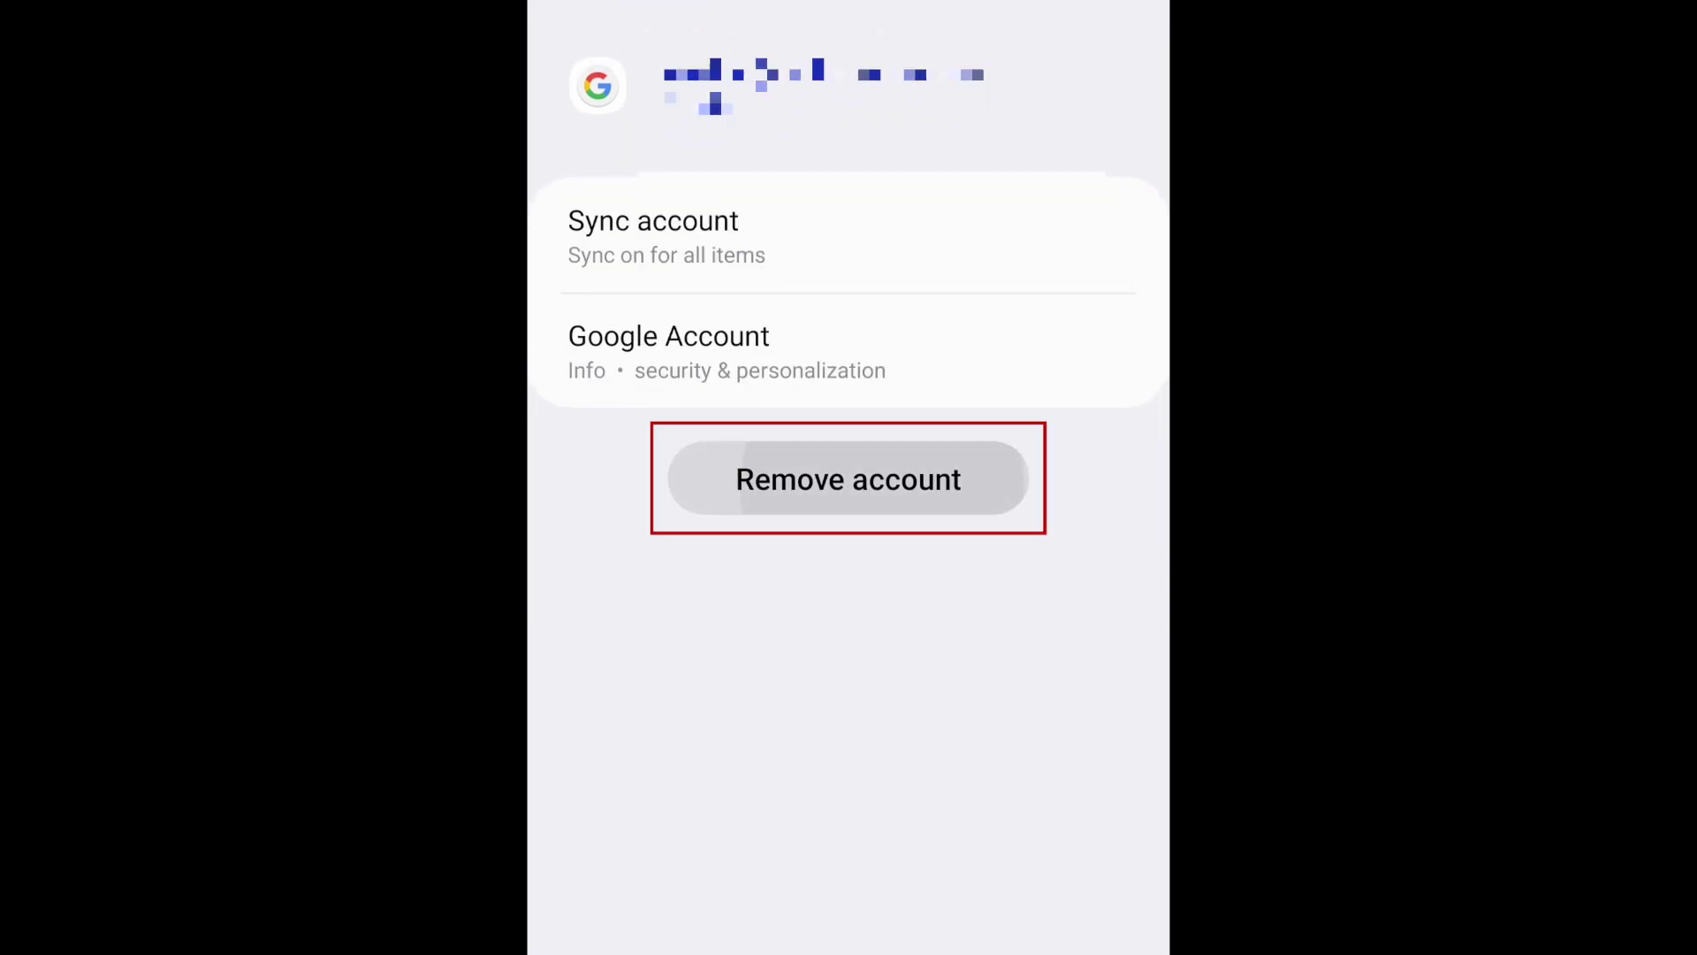